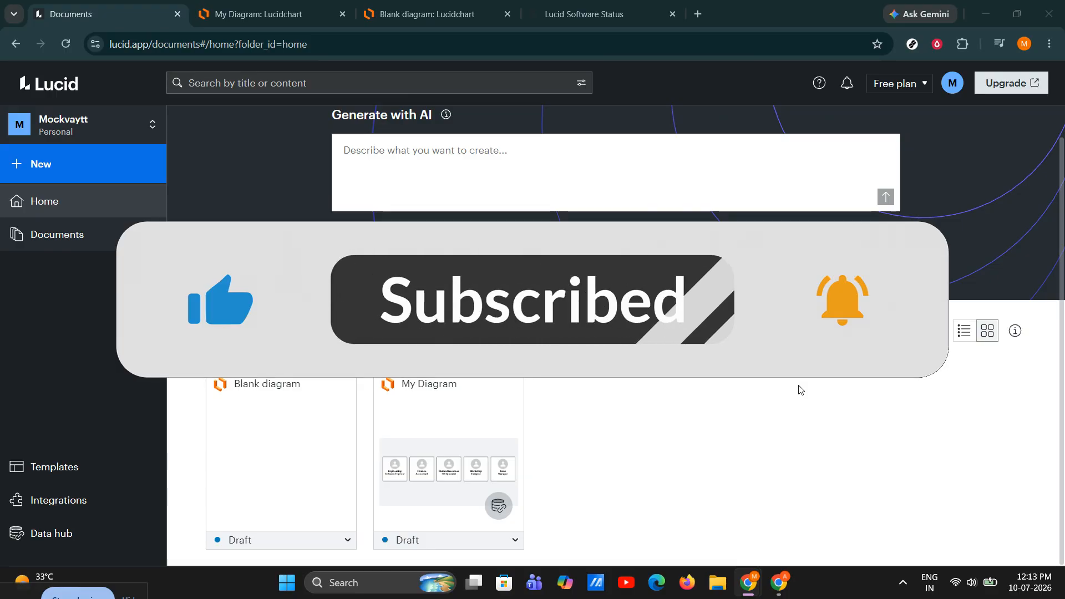
- Export page 1 of My Diagram as a PNG, cropped to content at screen quality (160 PPI), and download it
{"action": "left_click", "coordinate": [327, 11]}
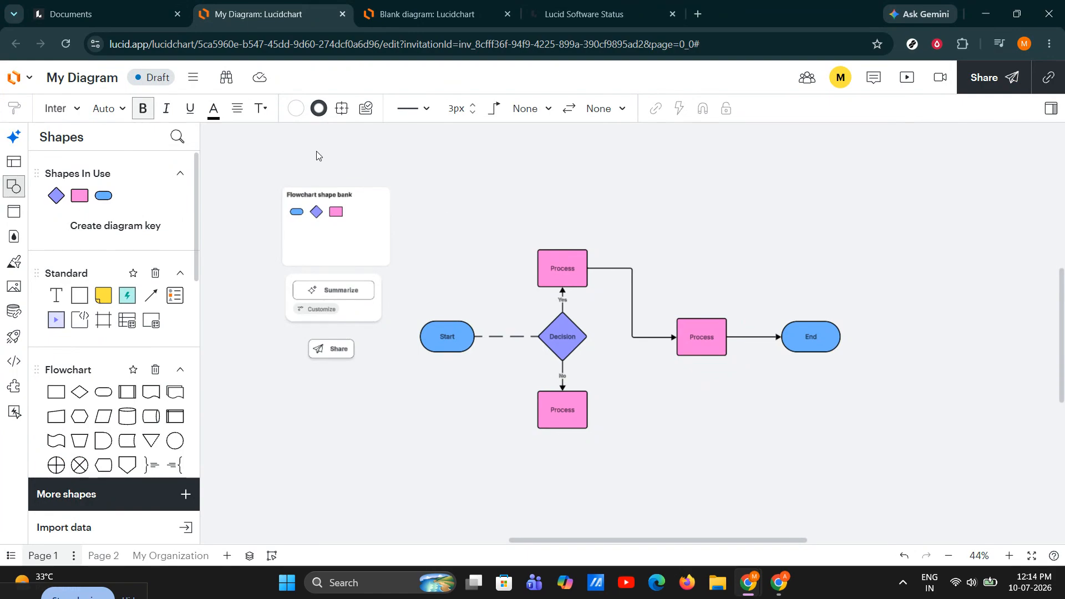
{"action": "left_click", "coordinate": [193, 79]}
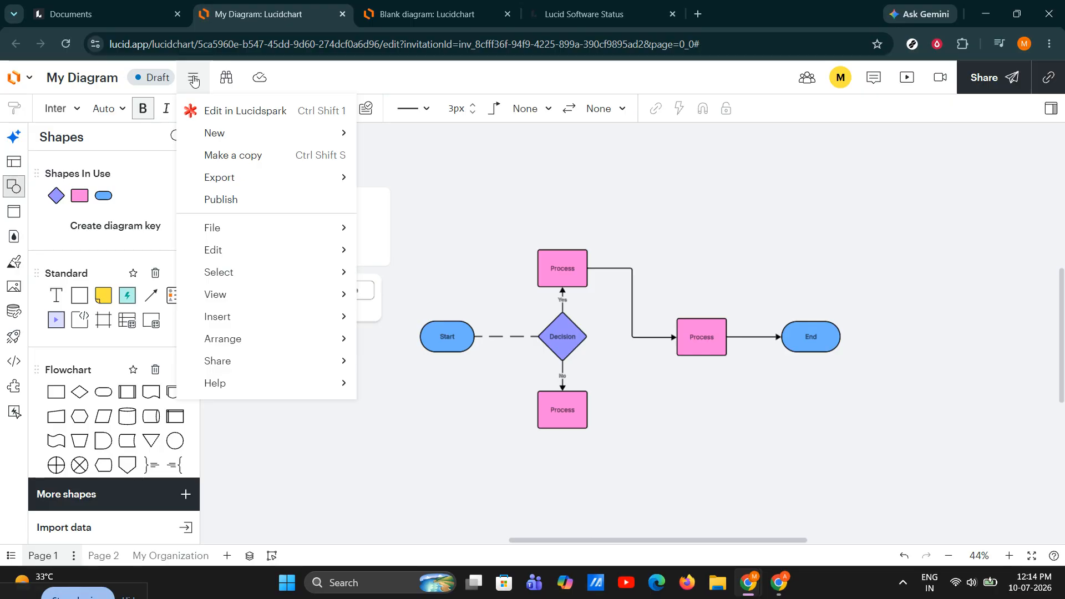
{"action": "mouse_move", "coordinate": [261, 231]}
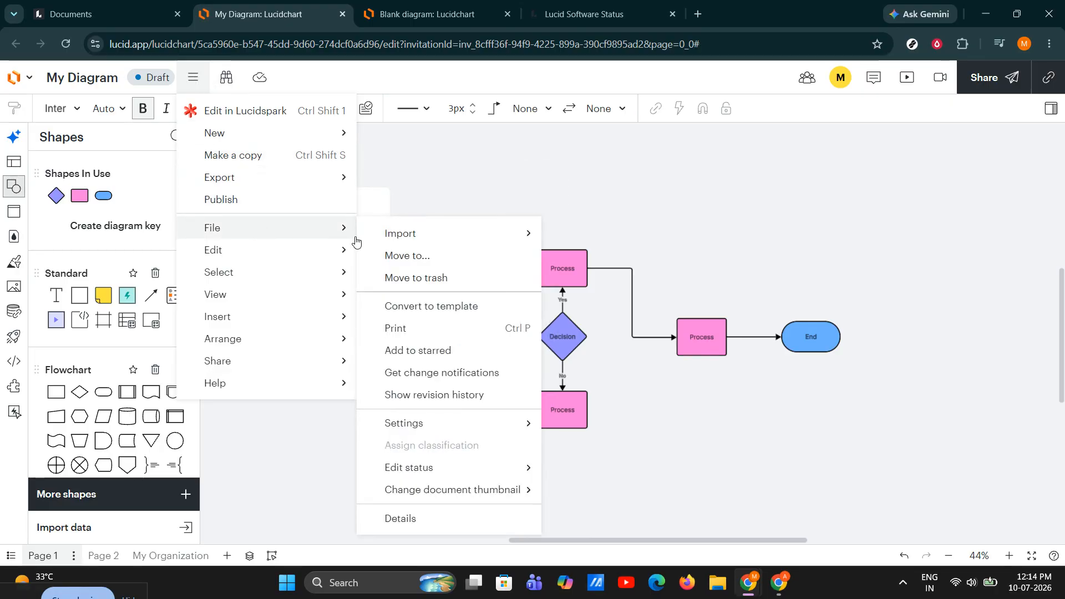
{"action": "mouse_move", "coordinate": [272, 188]}
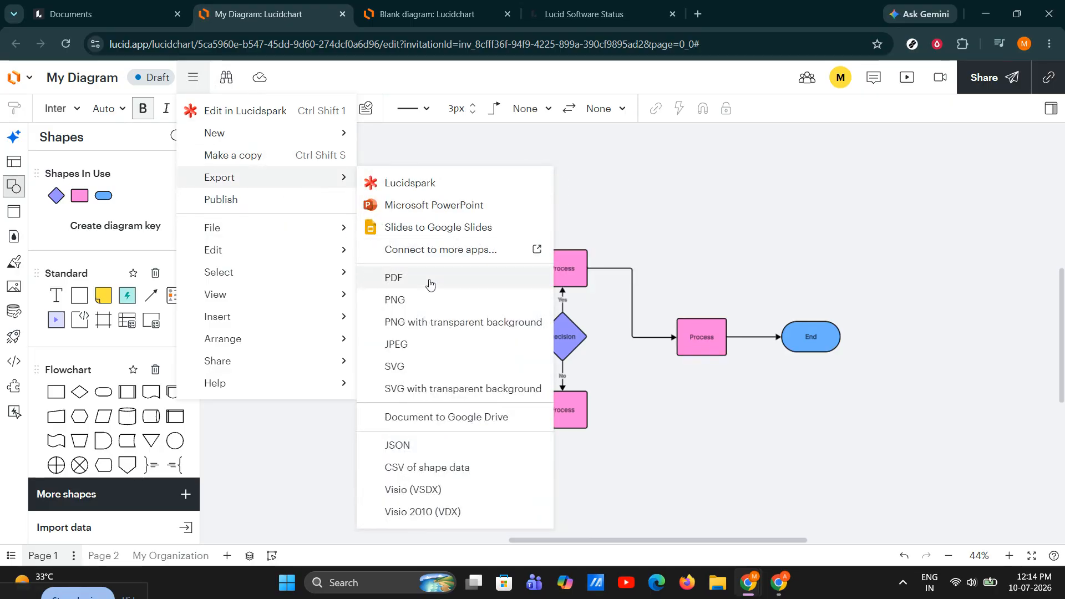
{"action": "left_click", "coordinate": [391, 297]}
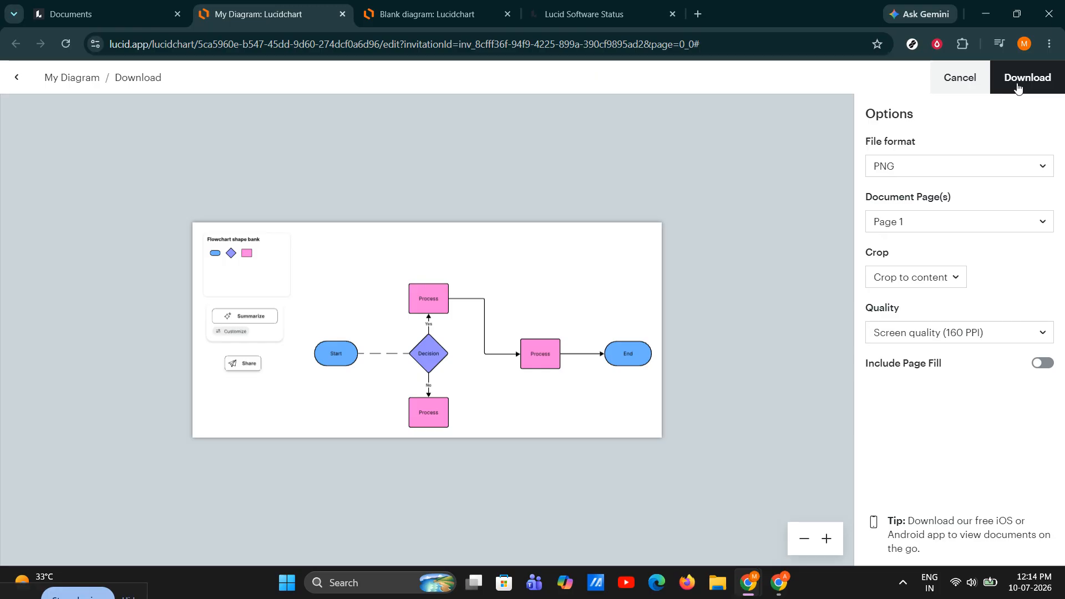
{"action": "left_click", "coordinate": [1018, 88]}
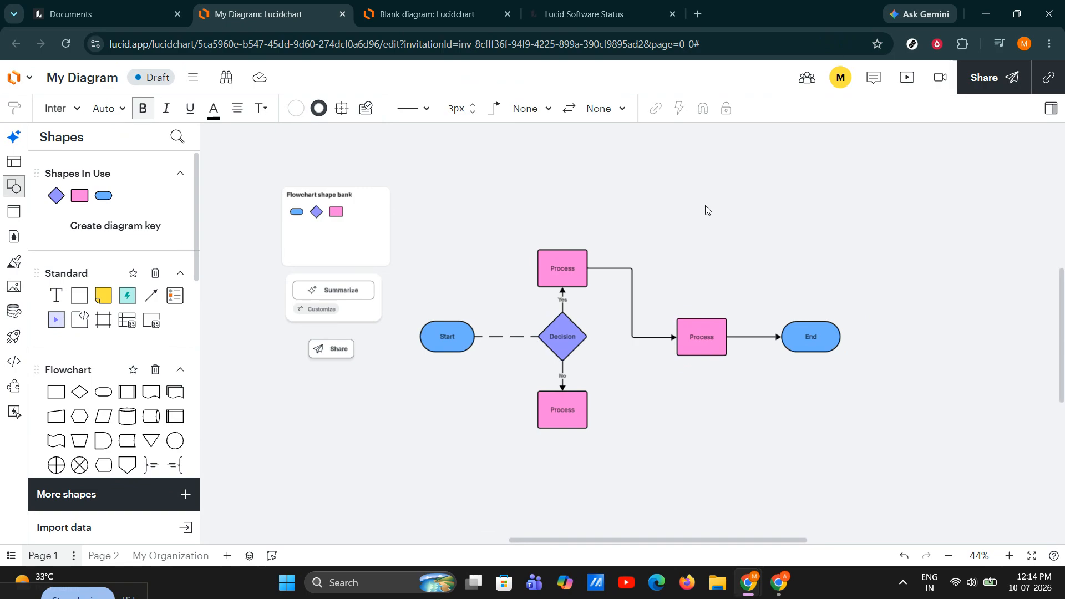
- Check that the Lucid login page at lucid.co loads in an incognito window, and close that window
{"action": "left_click", "coordinate": [1050, 43]}
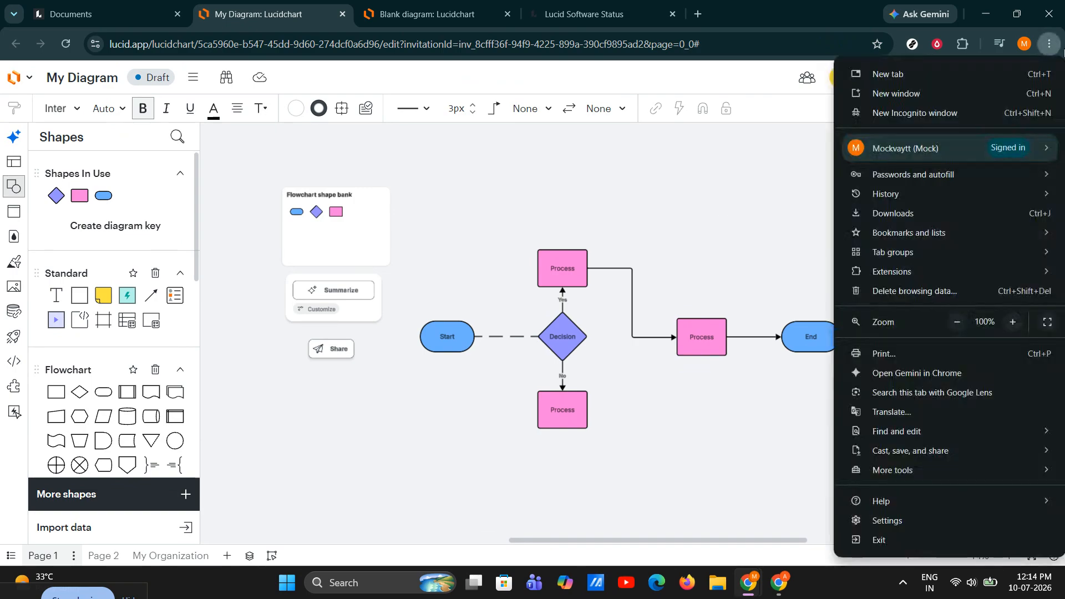
{"action": "left_click", "coordinate": [993, 107]}
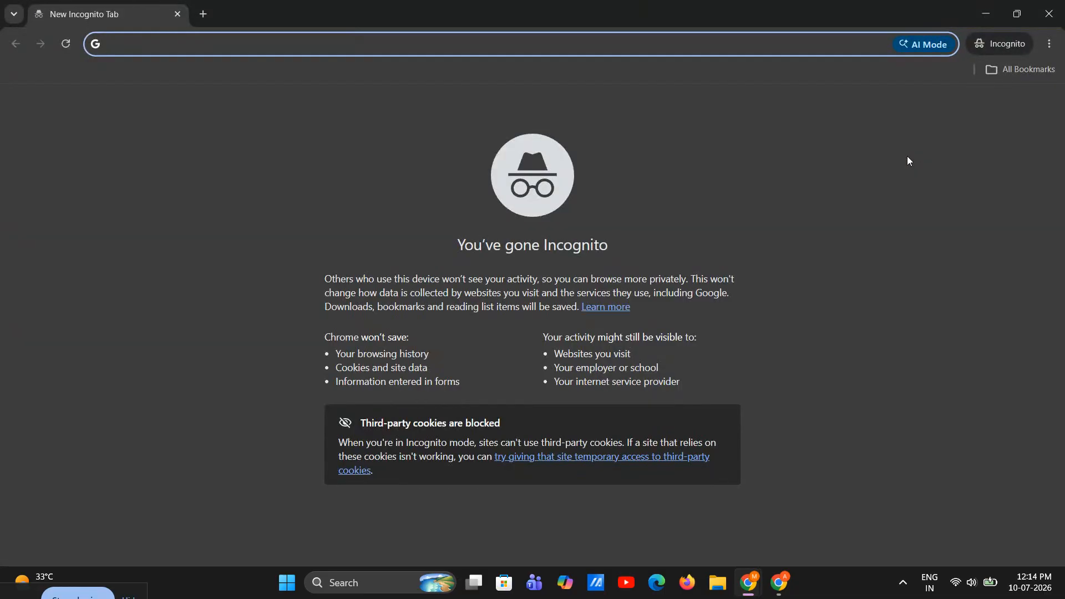
{"action": "type", "text": "lucid.co"}
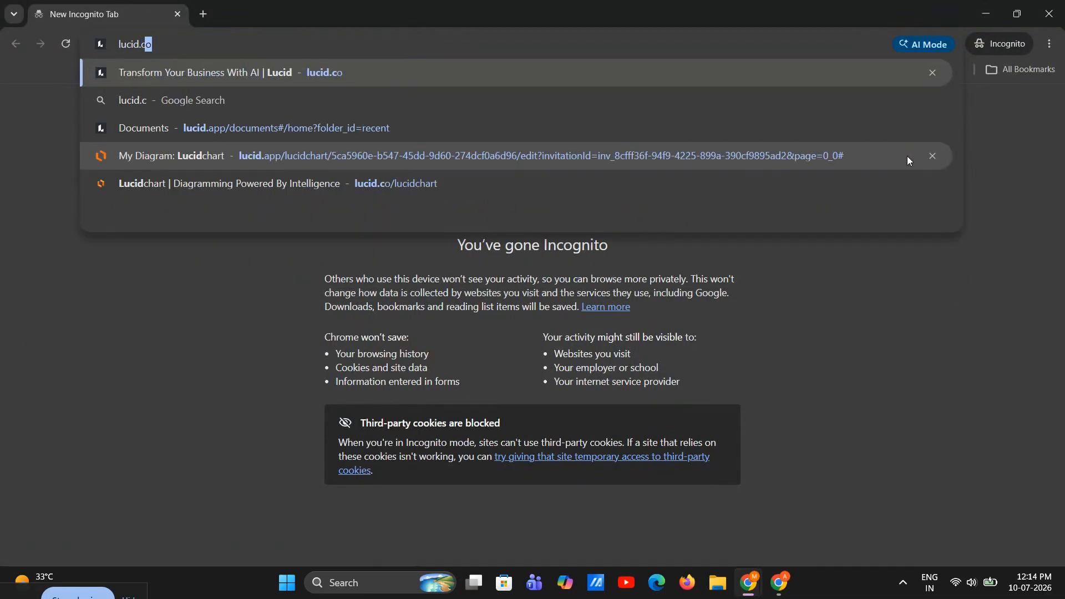
{"action": "key", "text": "Return"}
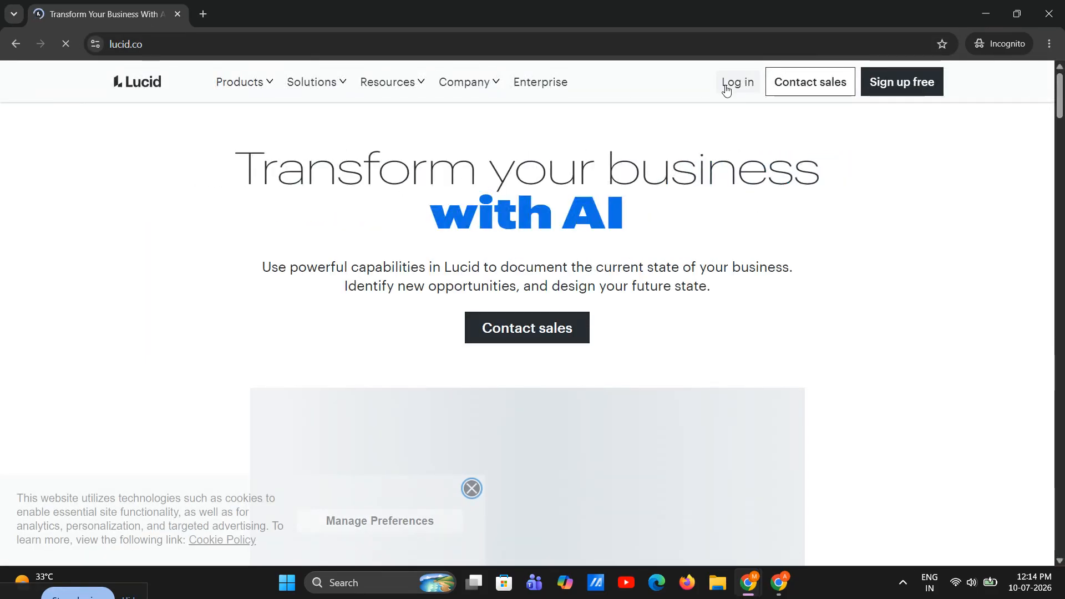
{"action": "left_click", "coordinate": [727, 87]}
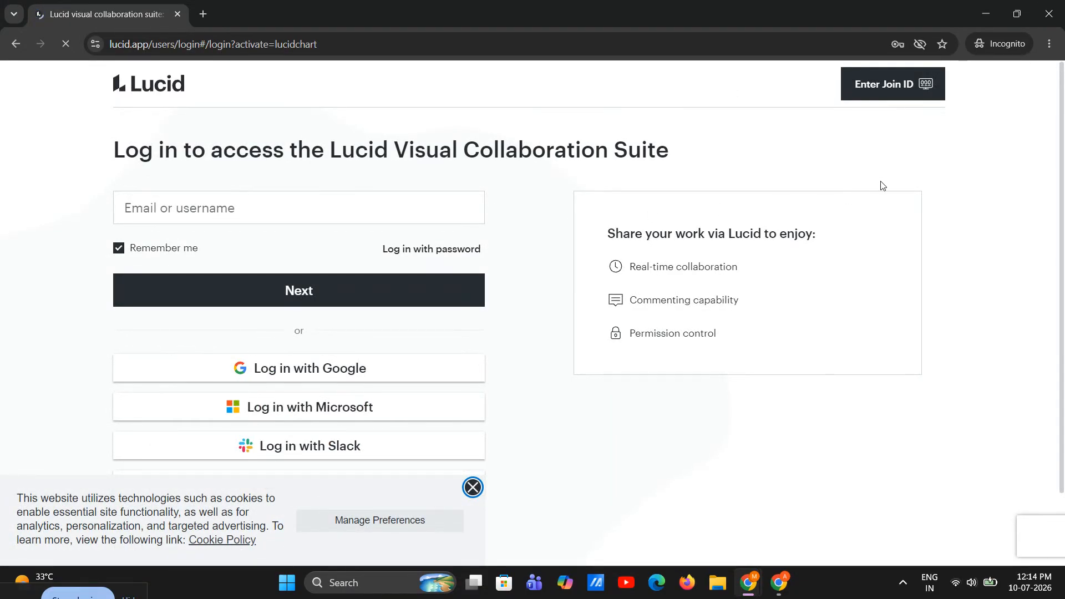
{"action": "left_click", "coordinate": [1048, 14]}
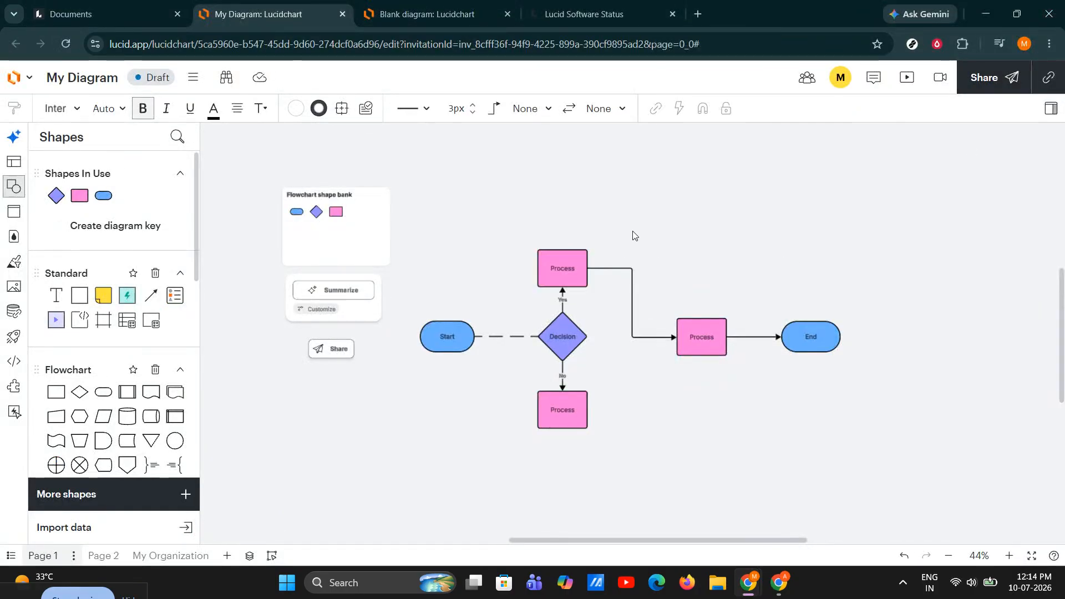
- Review the installed browser extensions, examine the uBlock ad blocker's entry, and close the extension manager
{"action": "left_click", "coordinate": [955, 39]}
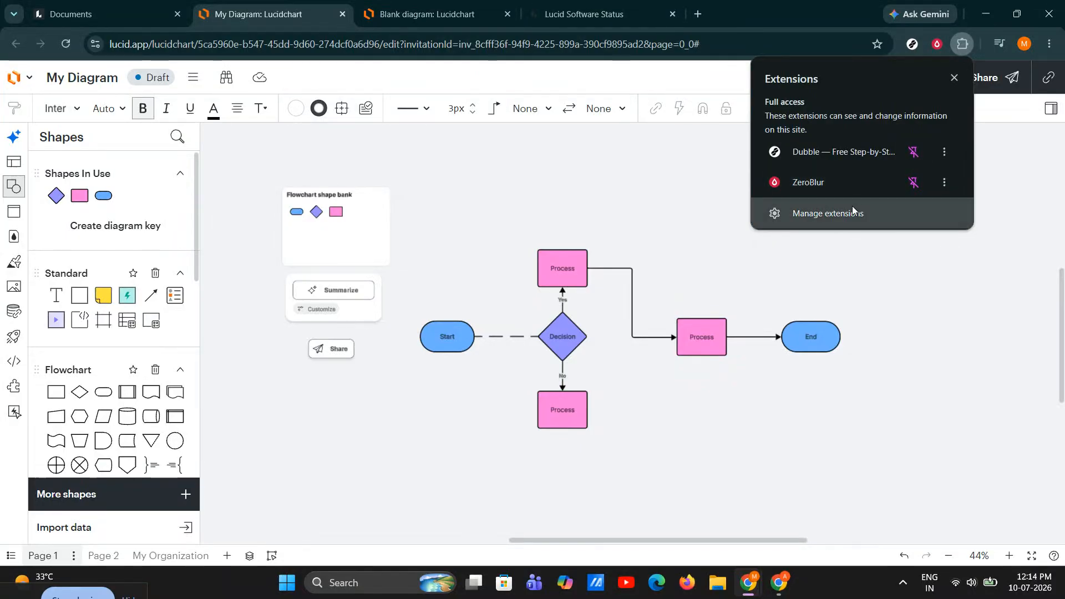
{"action": "left_click", "coordinate": [799, 209]}
{"action": "left_click_drag", "start_coordinate": [453, 432], "coordinate": [328, 409]}
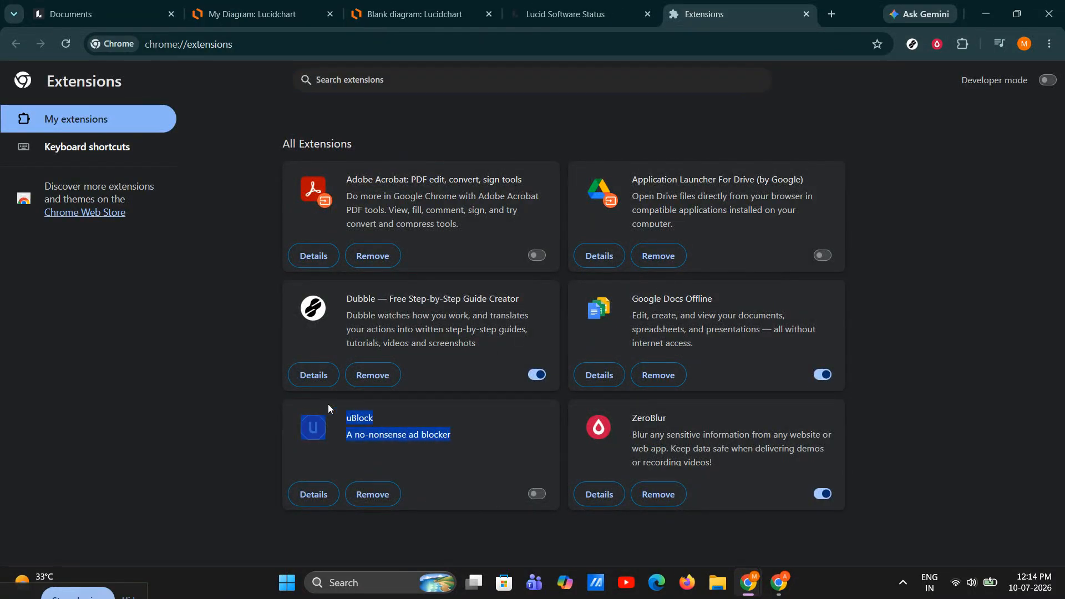
{"action": "left_click", "coordinate": [487, 434]}
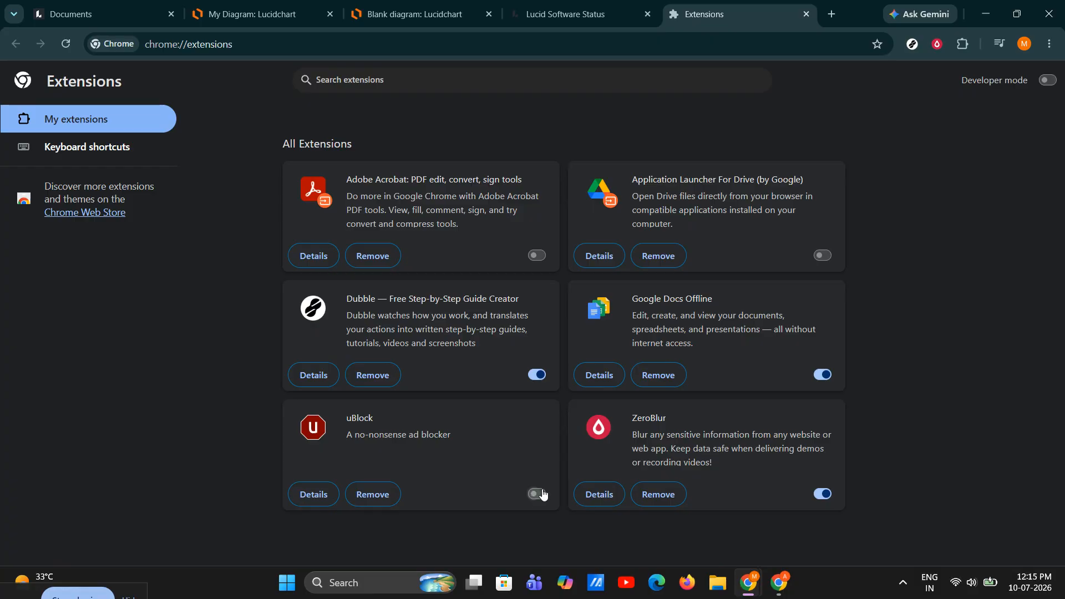
{"action": "left_click", "coordinate": [806, 15]}
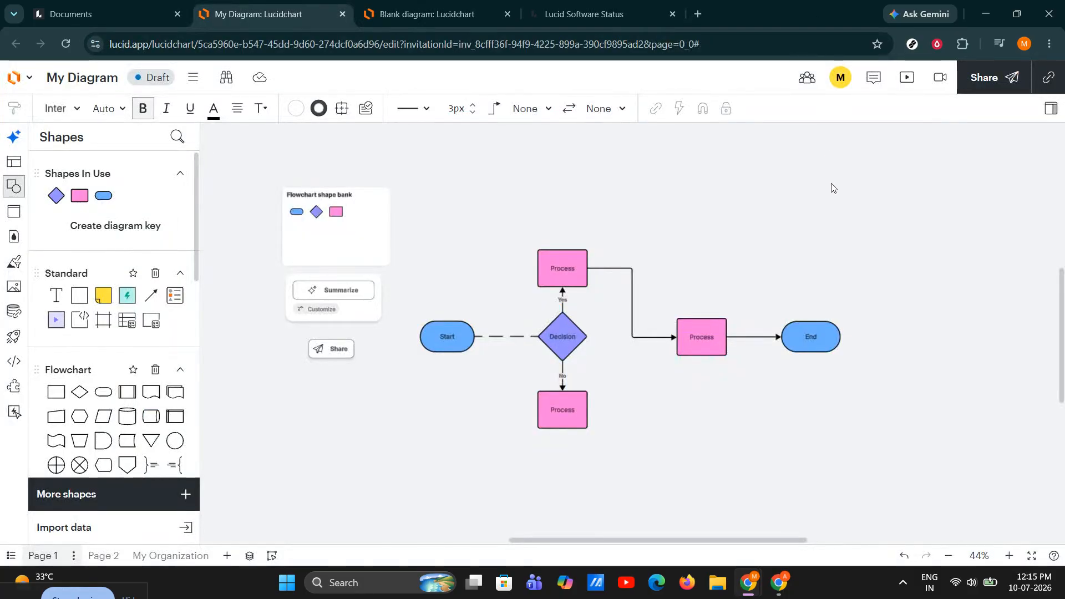
- Check the VPN option in the system quick settings, and reload My Diagram with the Lucid AI panel closed
{"action": "left_click", "coordinate": [971, 583]}
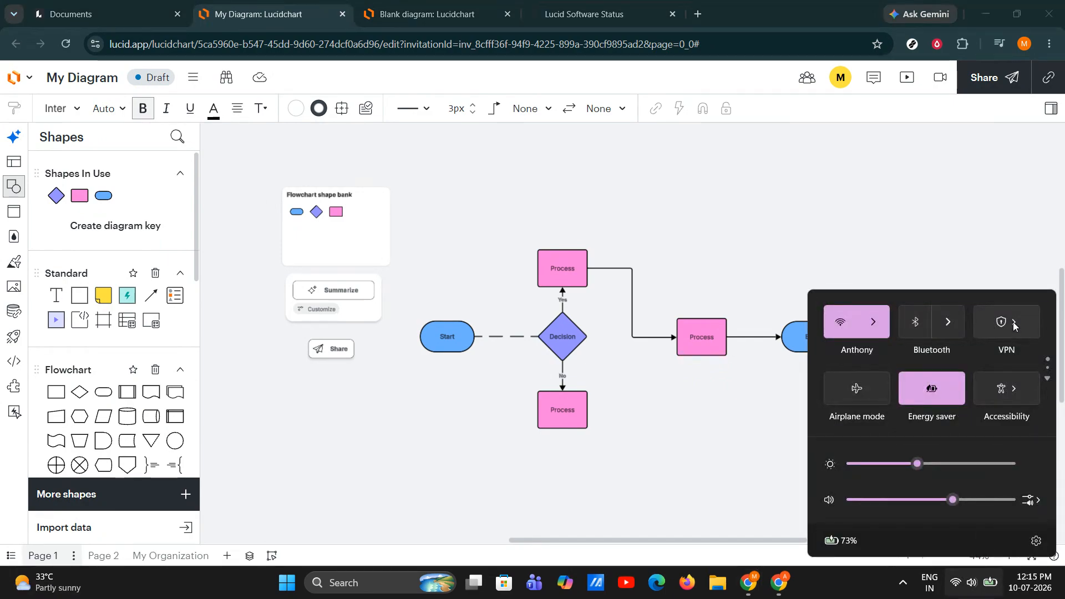
{"action": "left_click", "coordinate": [806, 235]}
{"action": "left_click", "coordinate": [65, 44]}
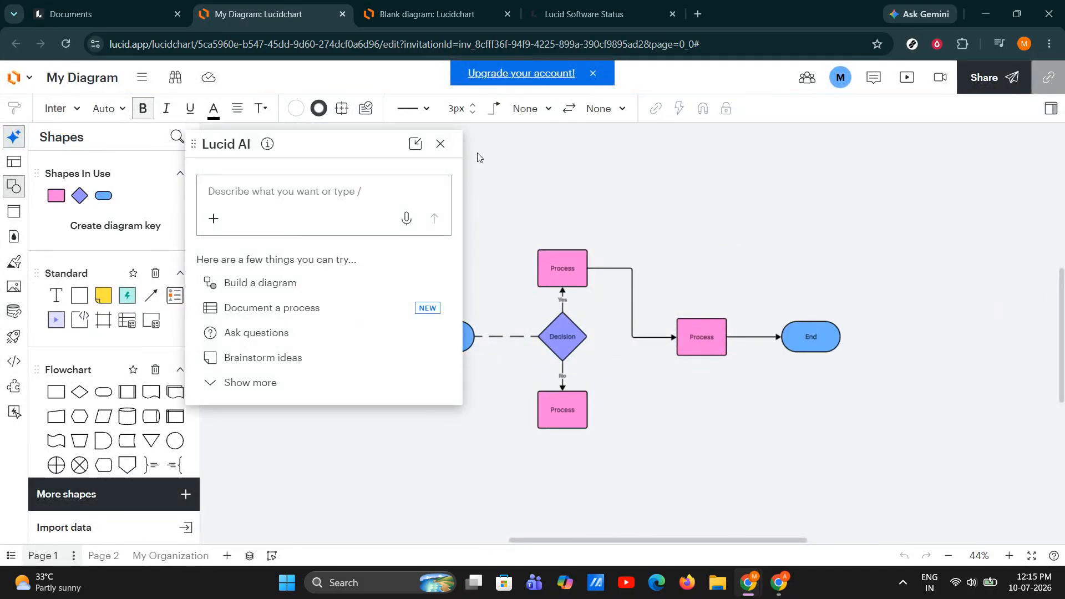
{"action": "left_click", "coordinate": [441, 143]}
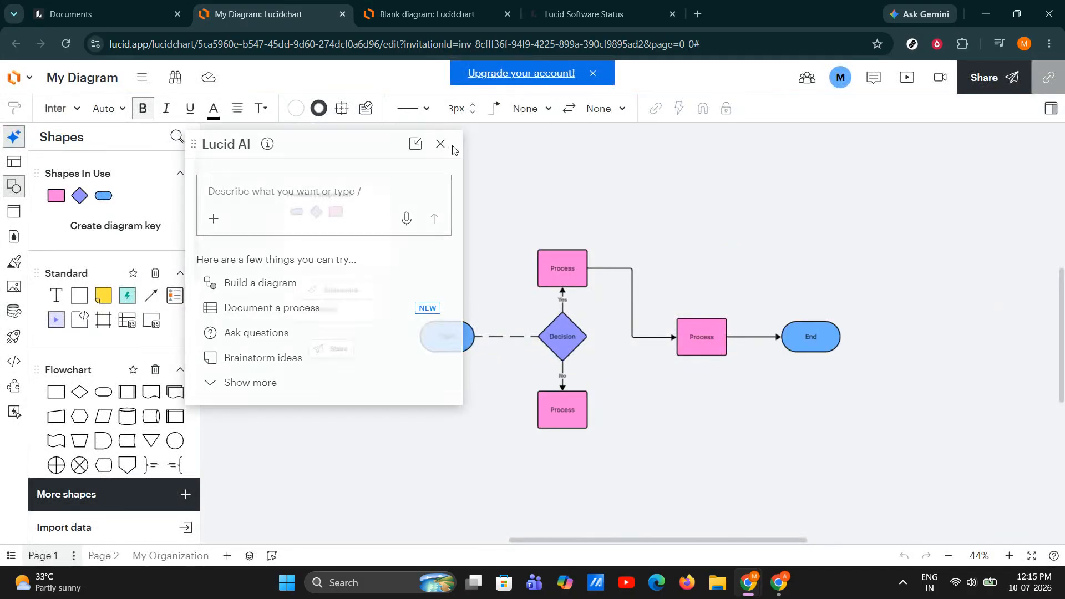
- Review the Delete browsing data options in the browser's privacy settings, and return to My Diagram with the upgrade banner dismissed
{"action": "left_click", "coordinate": [1048, 43]}
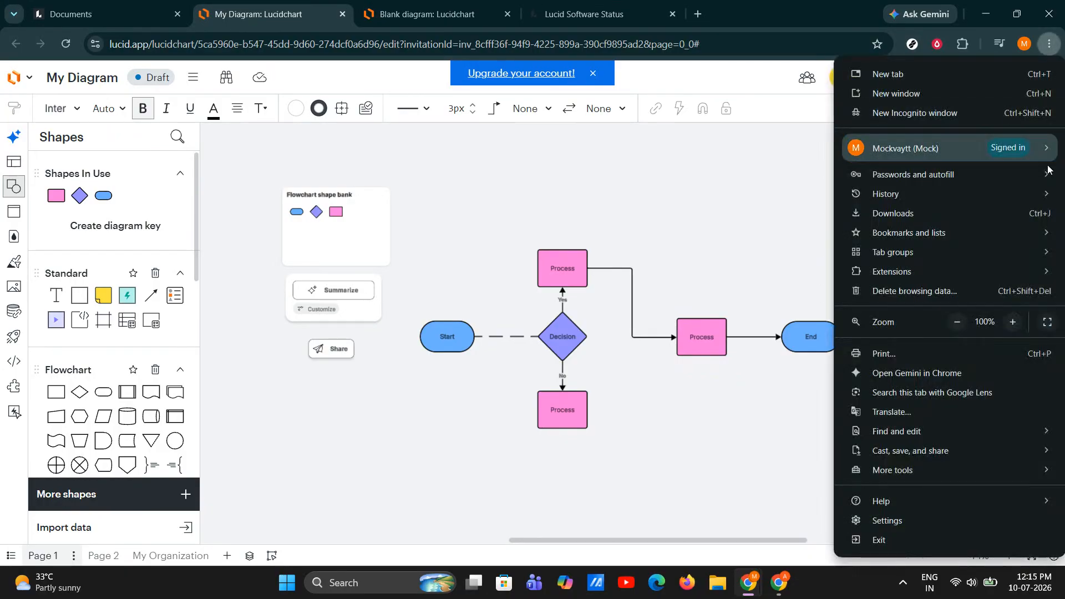
{"action": "key", "text": "Escape"}
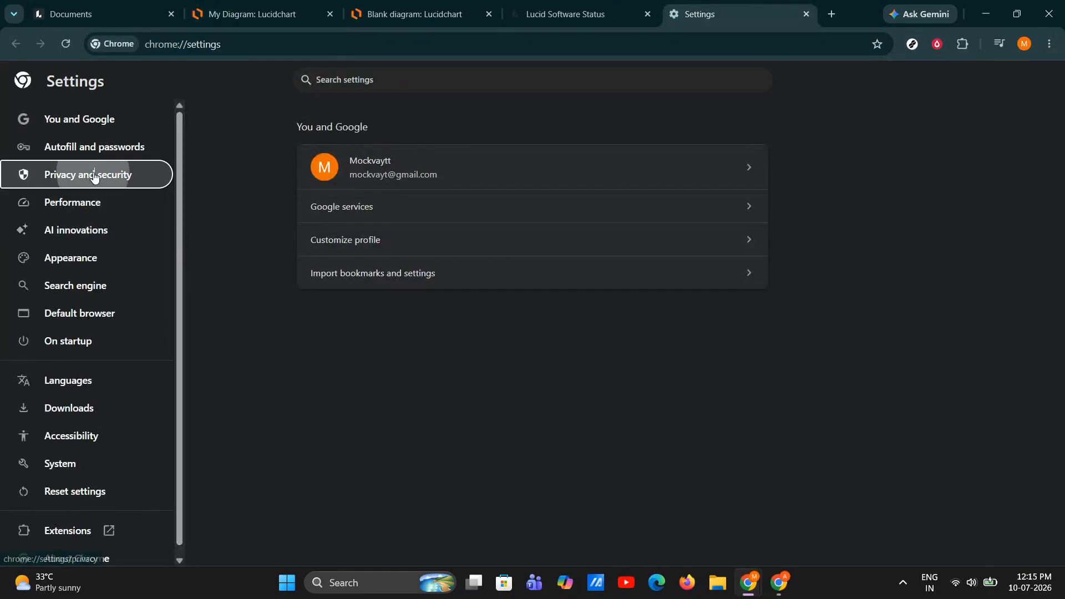
{"action": "left_click", "coordinate": [89, 175]}
{"action": "left_click", "coordinate": [499, 258]}
{"action": "left_click", "coordinate": [461, 258]}
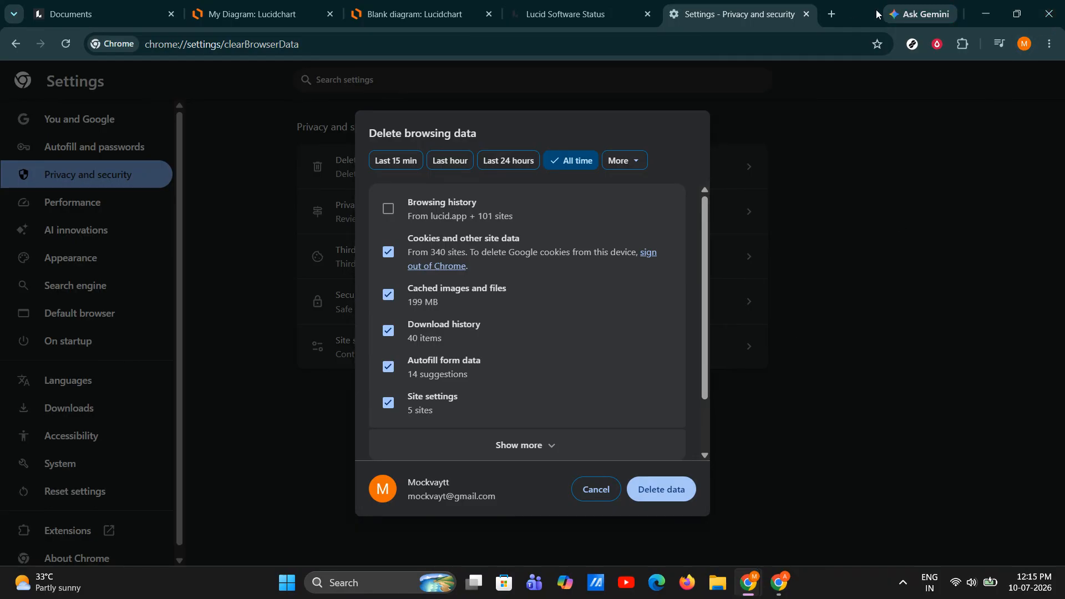
{"action": "left_click", "coordinate": [806, 15]}
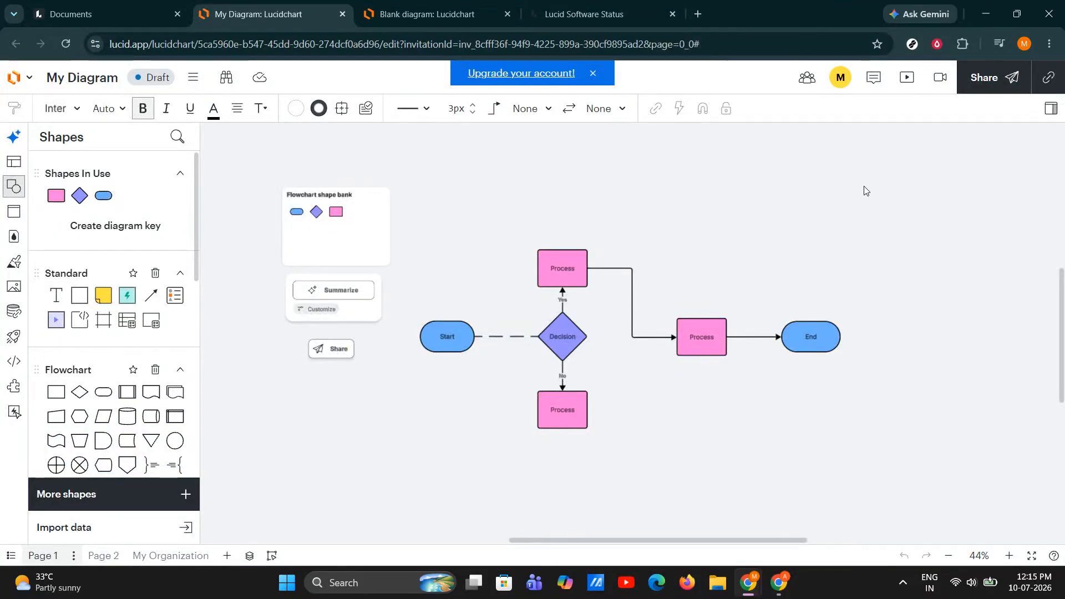
{"action": "left_click", "coordinate": [594, 73]}
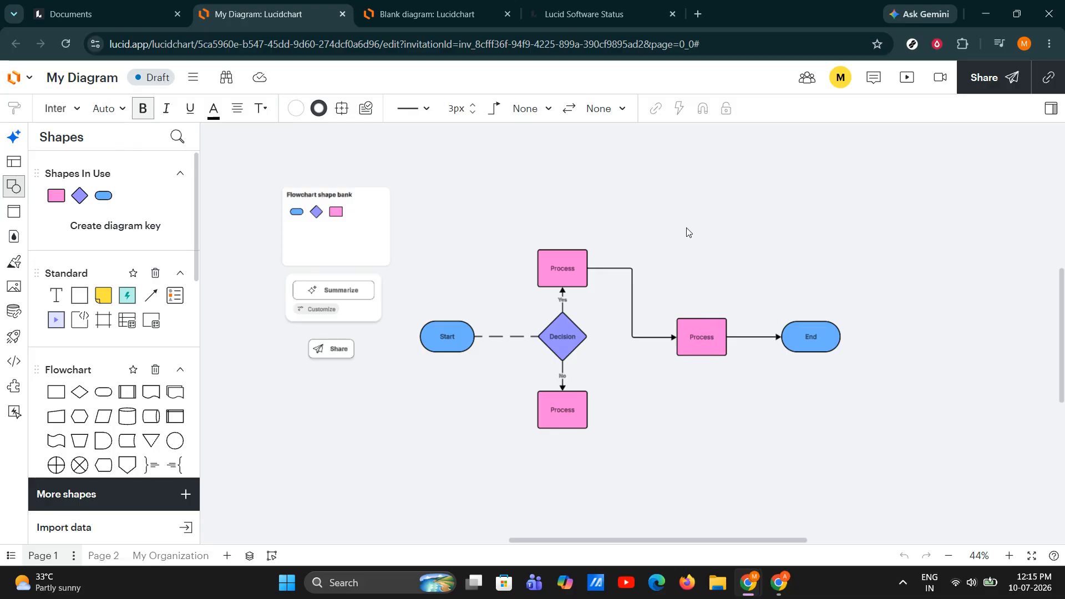
- Find the option for creating a new blank Lucidchart document on the Documents page
{"action": "left_click", "coordinate": [89, 14]}
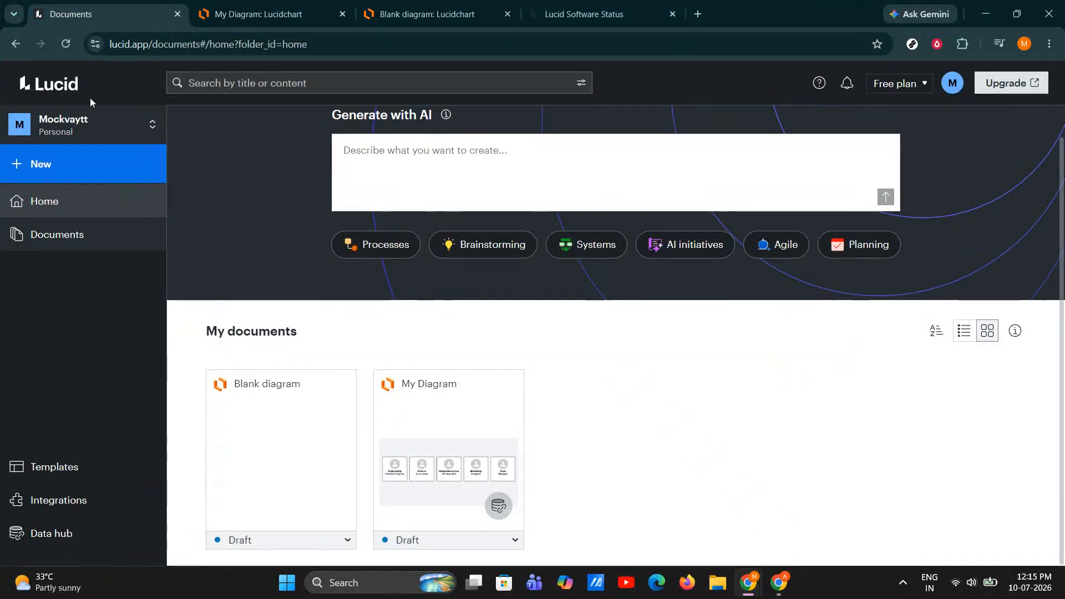
{"action": "left_click", "coordinate": [77, 164]}
{"action": "mouse_move", "coordinate": [83, 244]}
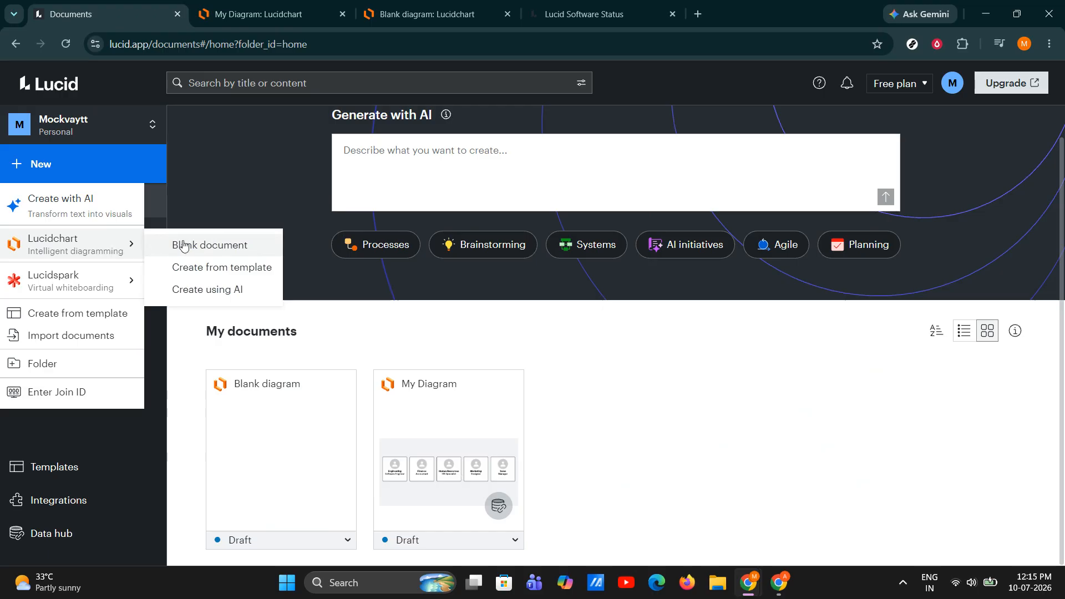
- Copy all contents of My Diagram's Page 1 and paste them into the Blank diagram document
{"action": "key", "text": "ctrl+Tab"}
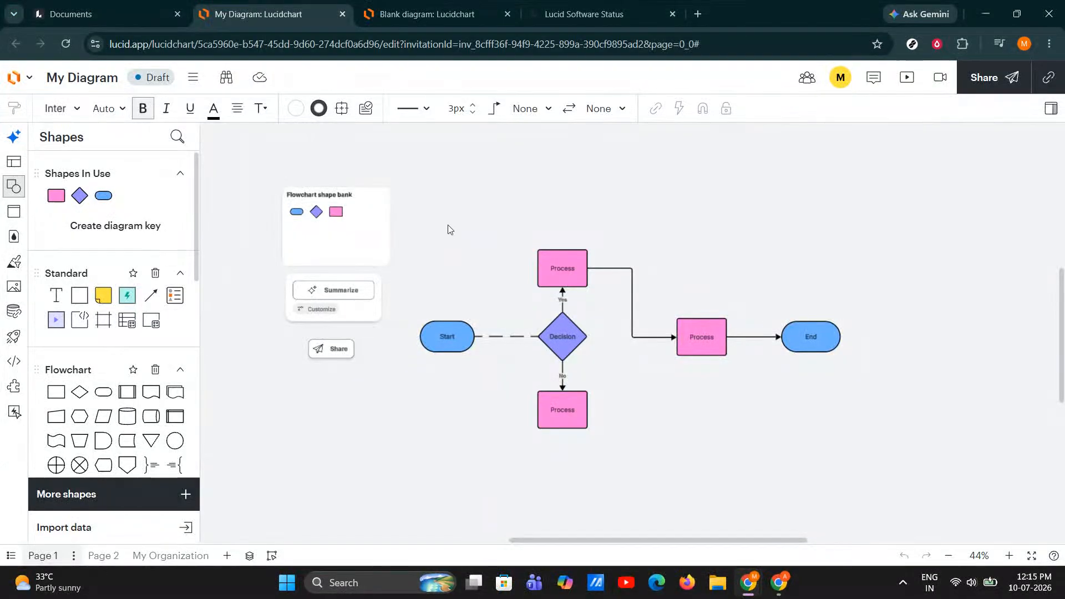
{"action": "key", "text": "ctrl+a"}
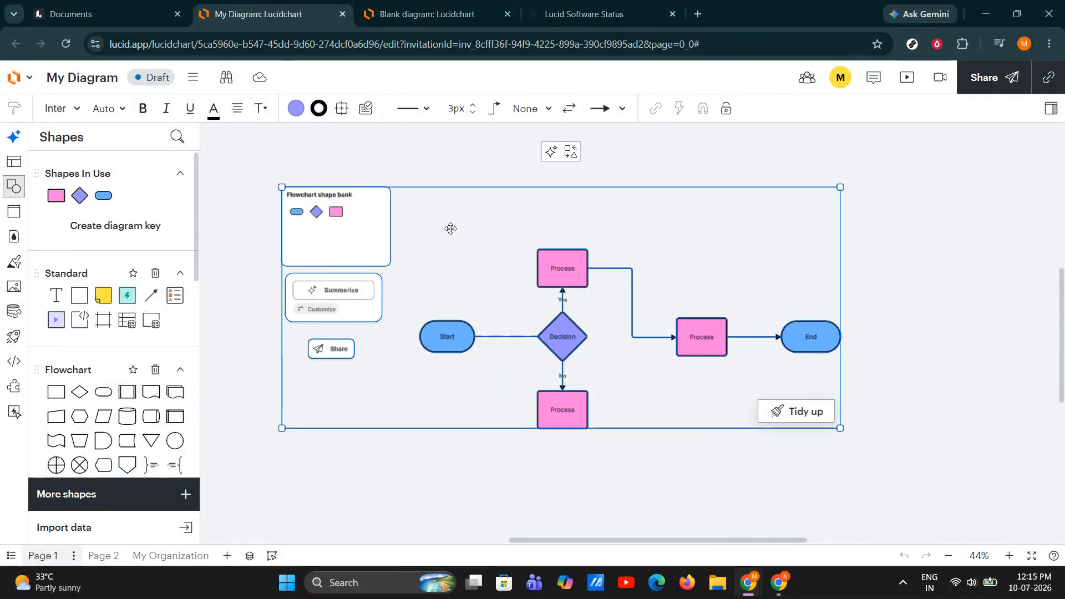
{"action": "left_click", "coordinate": [464, 15]}
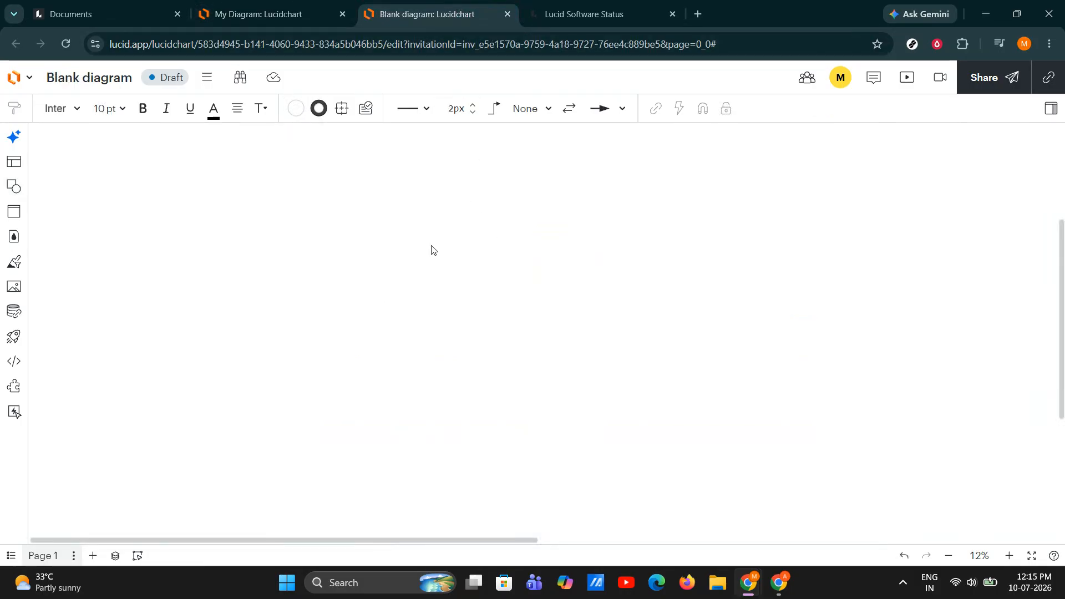
{"action": "key", "text": "ctrl+v"}
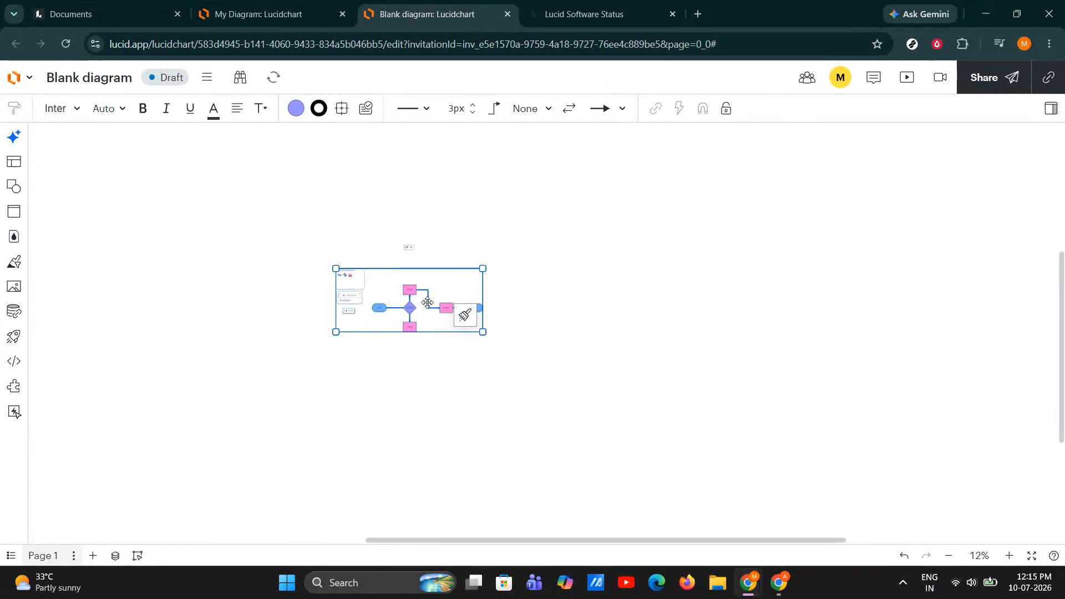
{"action": "left_click", "coordinate": [489, 331]}
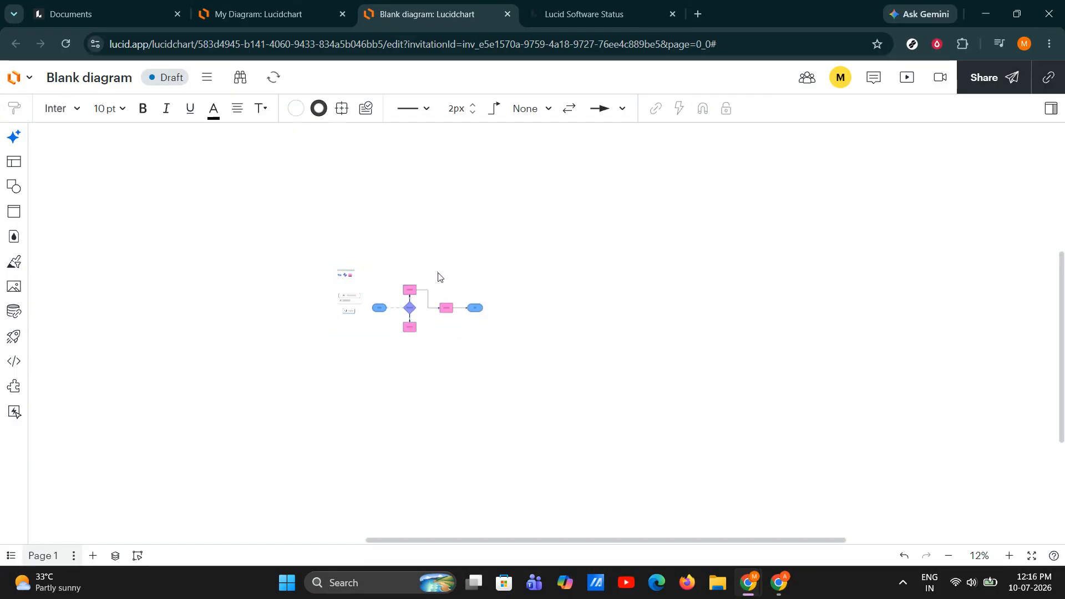
{"action": "scroll", "coordinate": [471, 435], "scroll_direction": "up", "scroll_amount": 5}
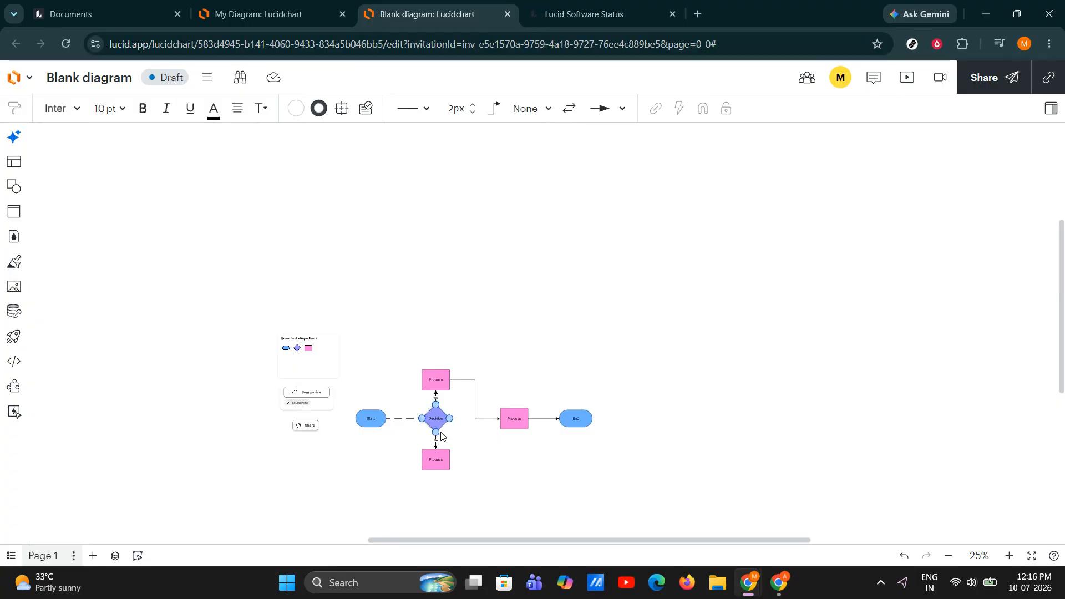
{"action": "scroll", "coordinate": [441, 436], "scroll_direction": "up", "scroll_amount": 4}
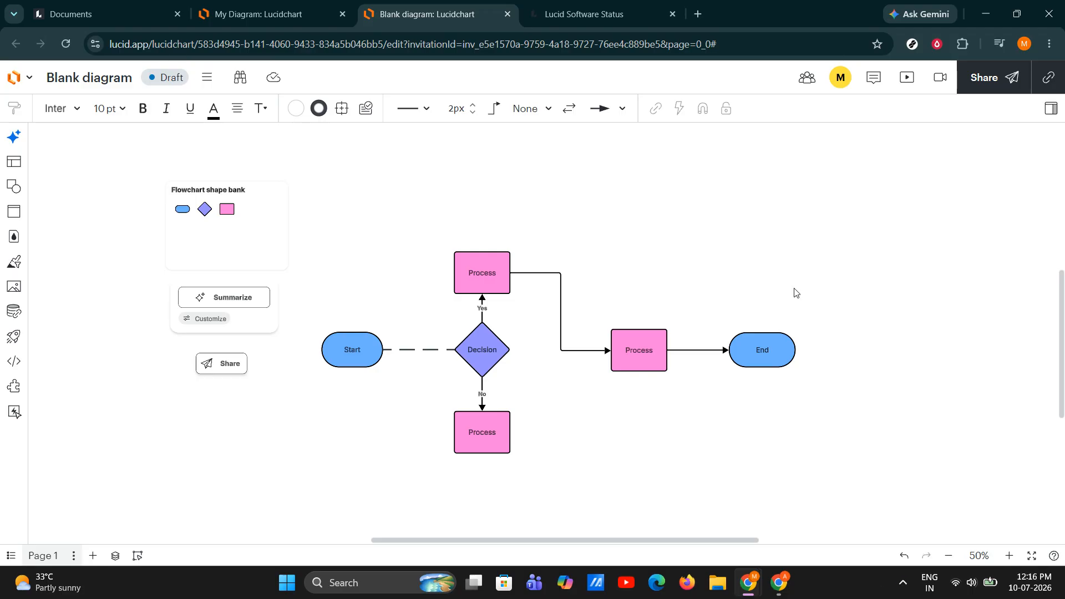
- Examine the log-out option in the Lucid account menu on the Documents page, and switch the browser to full screen
{"action": "left_click", "coordinate": [105, 14]}
{"action": "left_click", "coordinate": [953, 85]}
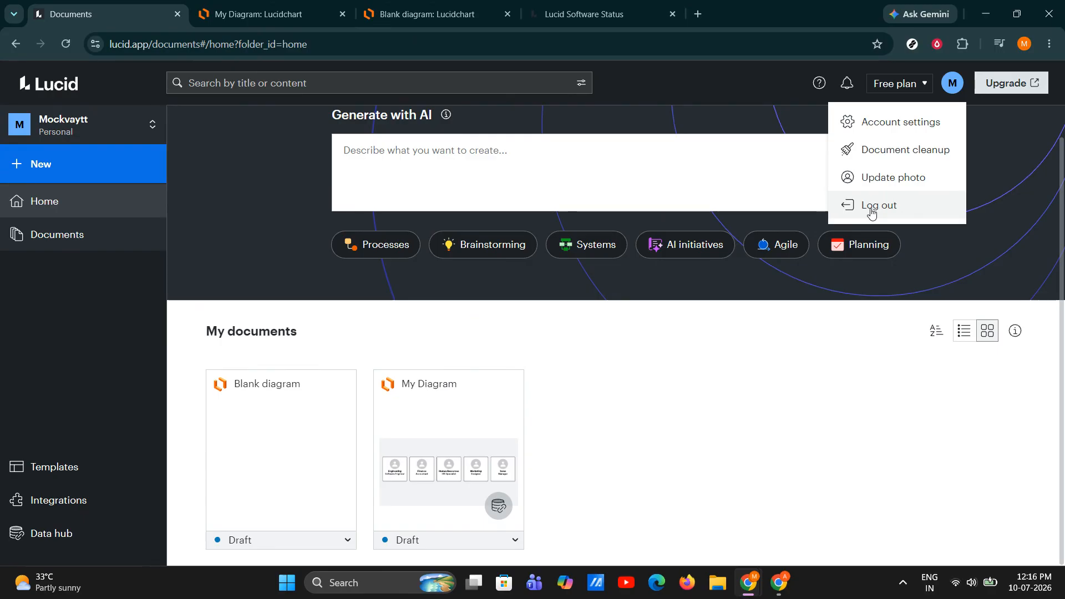
{"action": "left_click", "coordinate": [794, 308]}
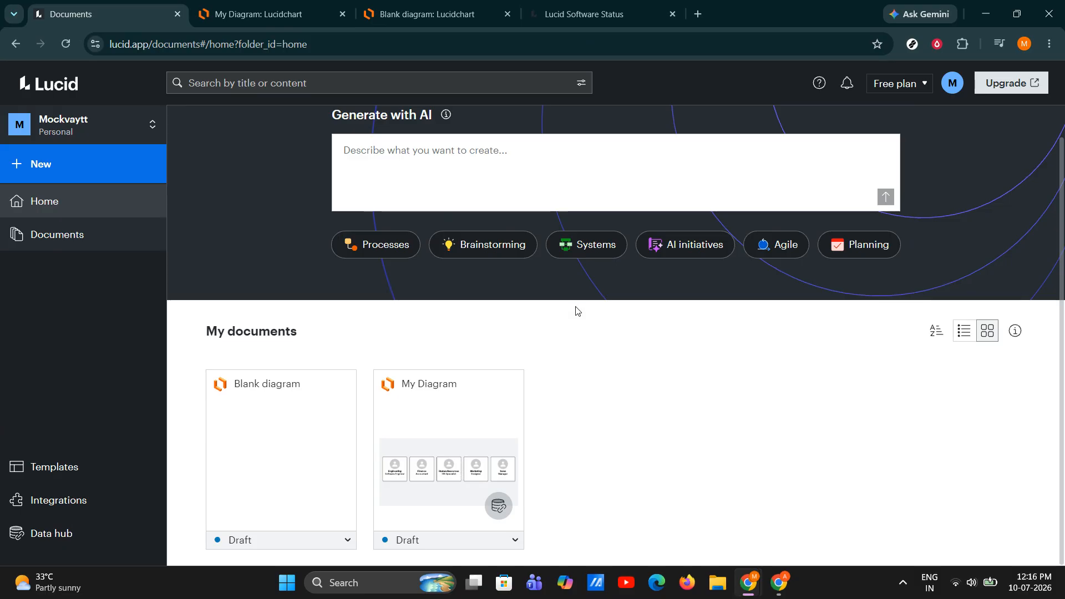
{"action": "key", "text": "F11"}
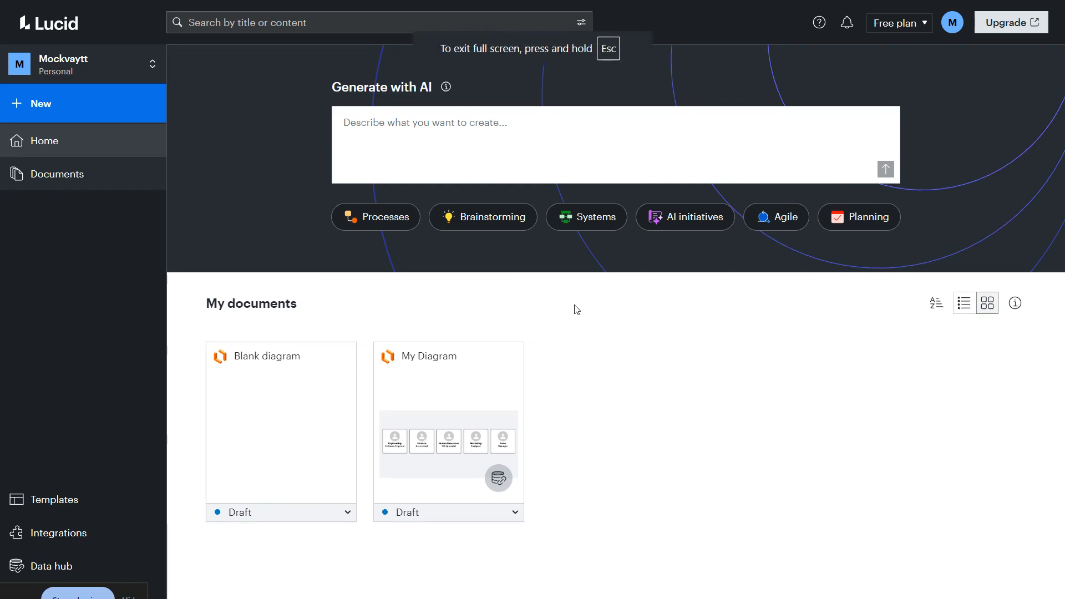